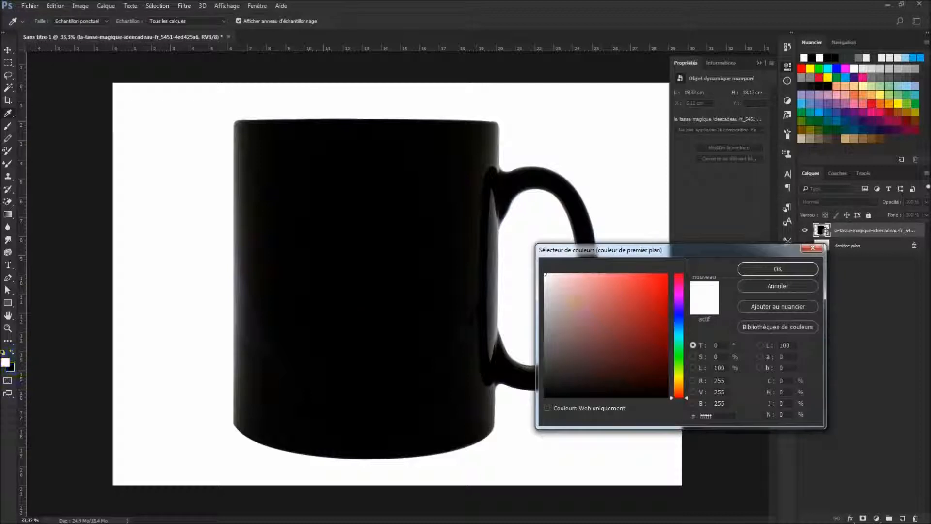
Confirm the grey-beige foreground colour and draw a rectangle shape about 1623 × 2173 px over the mug's body.
left_click(801, 268)
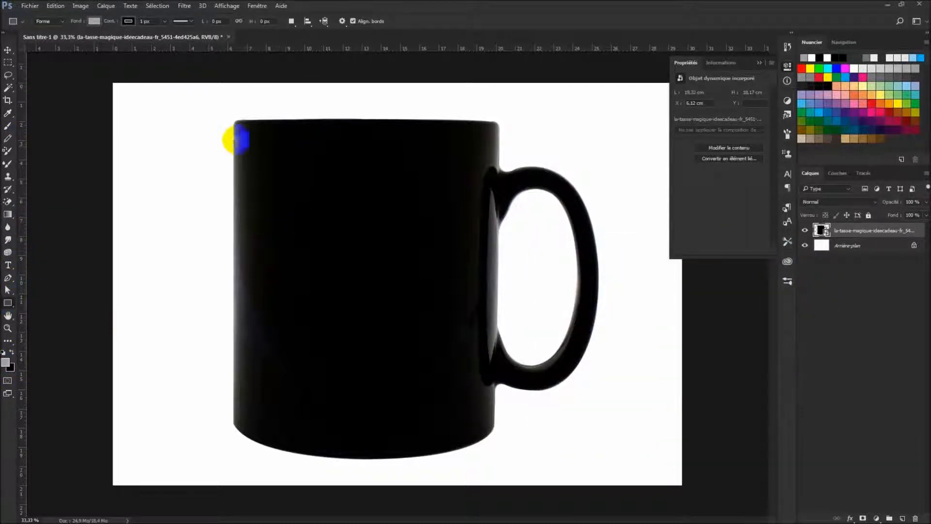
left_click_drag(231, 117, 495, 470)
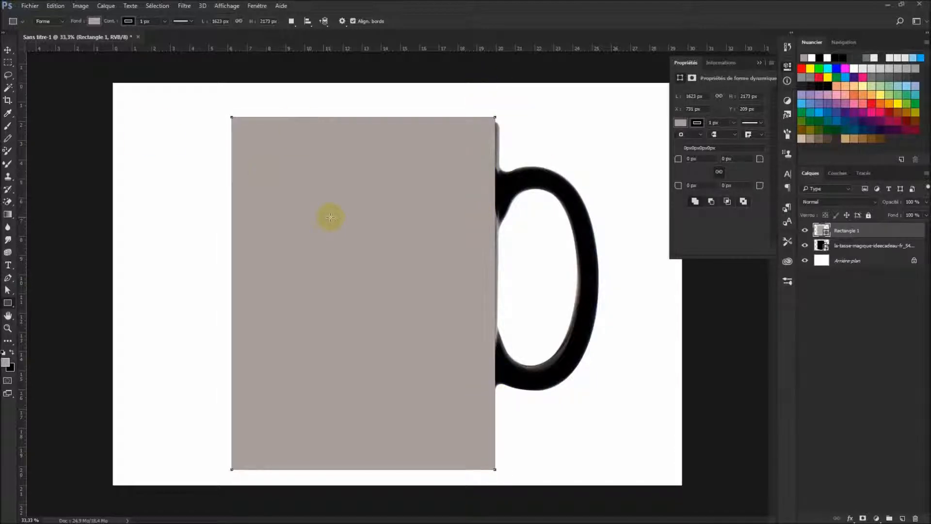
Apply a Perspective transform that slightly widens the rectangle's upper edge to follow the mug's sides, accepting conversion to a regular path.
key("ctrl+t")
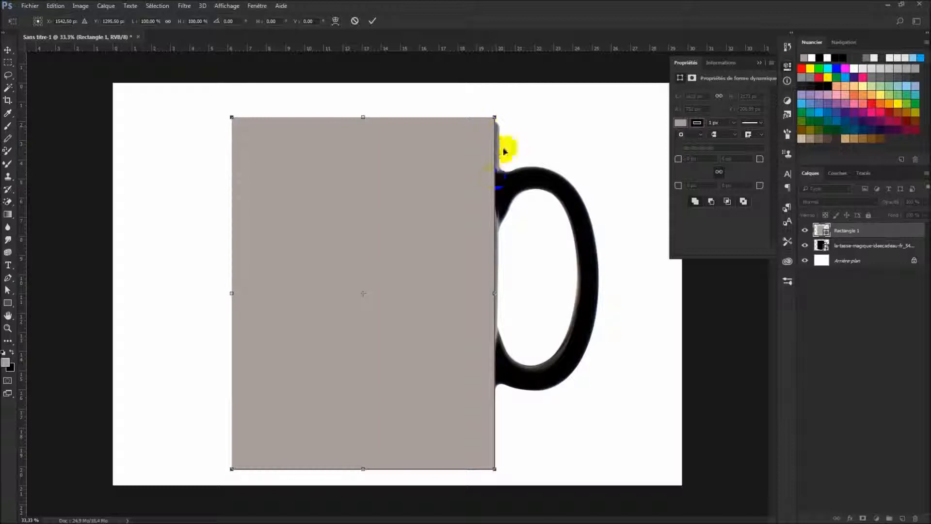
right_click(475, 168)
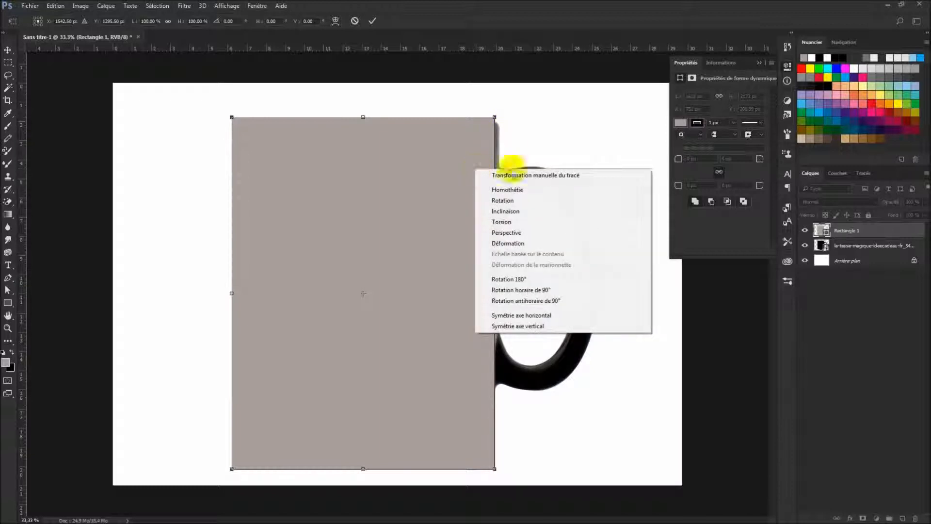
left_click(516, 233)
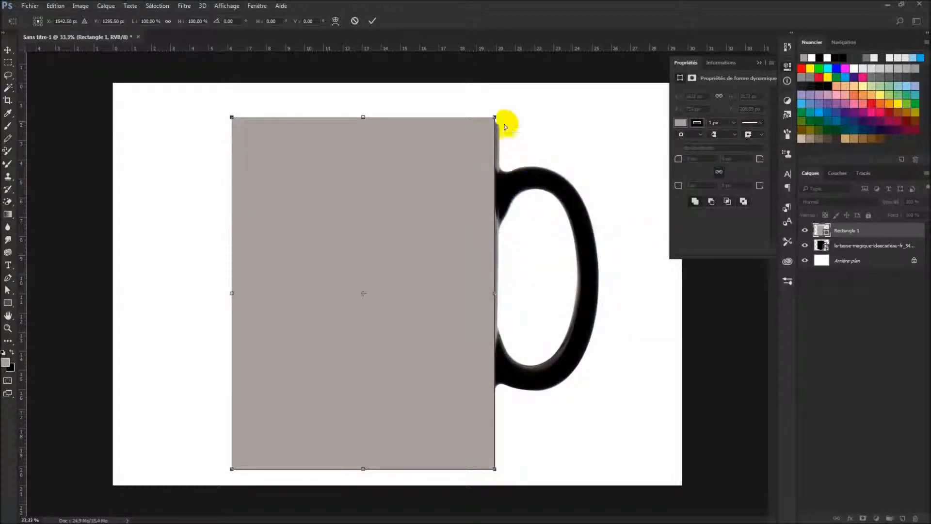
left_click_drag(498, 117, 500, 118)
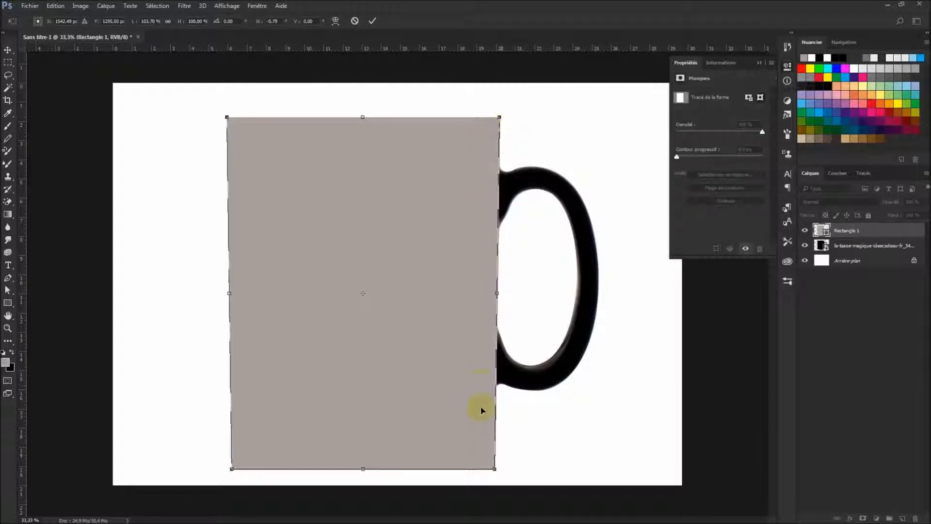
mouse_move(494, 468)
left_mouse_down()
mouse_move(474, 467)
mouse_move(494, 471)
left_mouse_up()
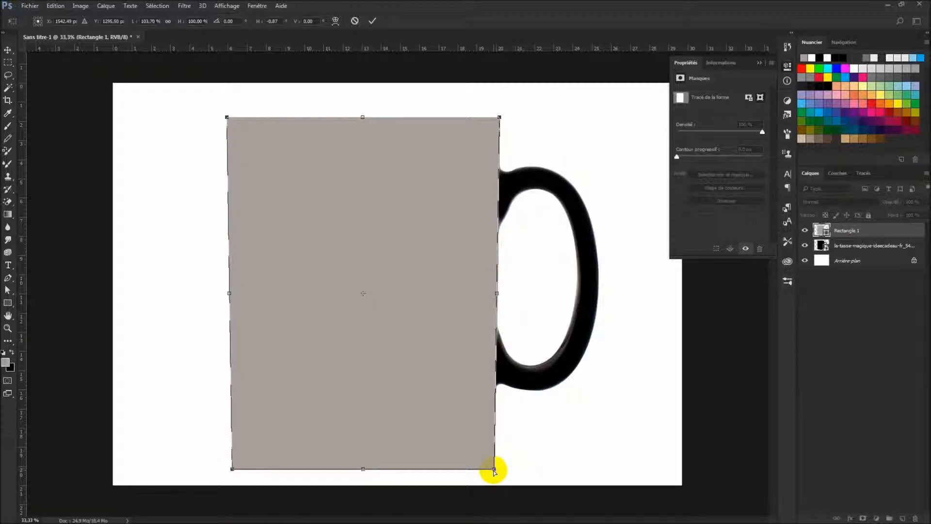
key("Return")
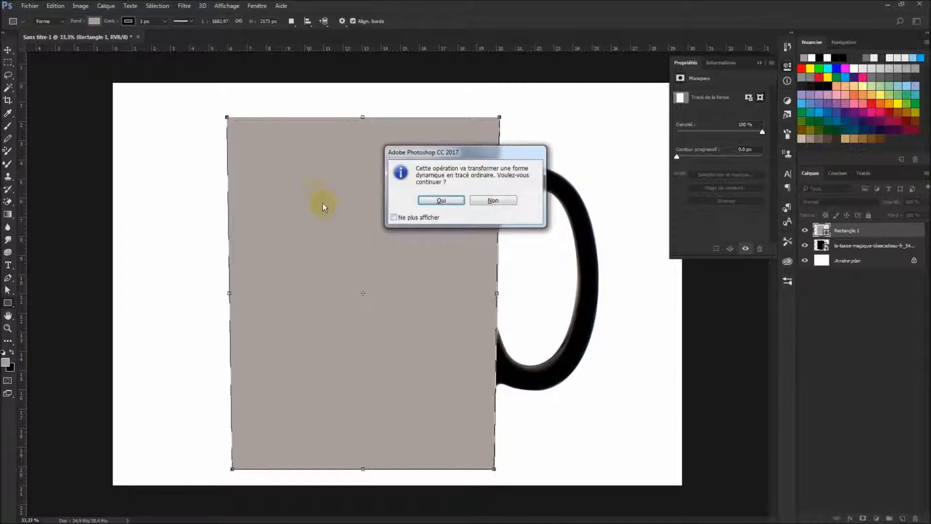
key("Return")
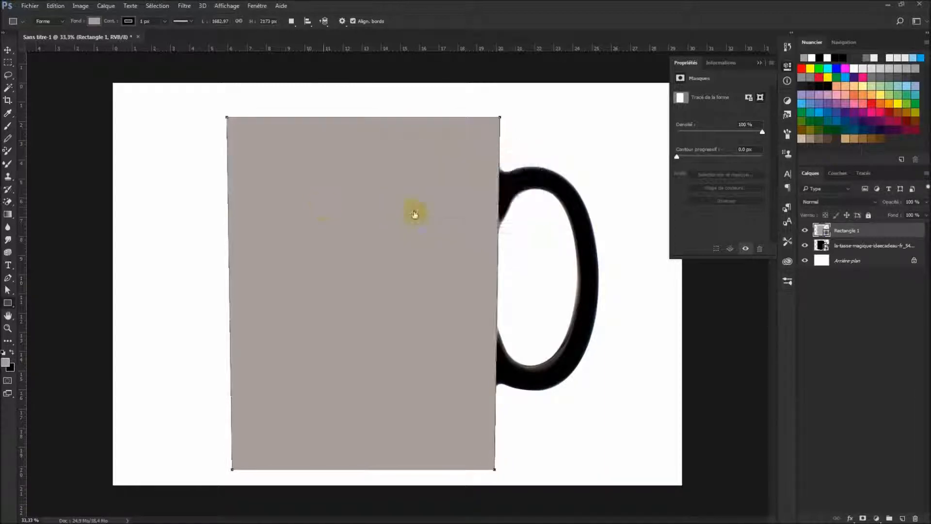
Add a layer mask to the Rectangle 1 layer from a selection of the mug layer's outline.
left_click(821, 232, "ctrl")
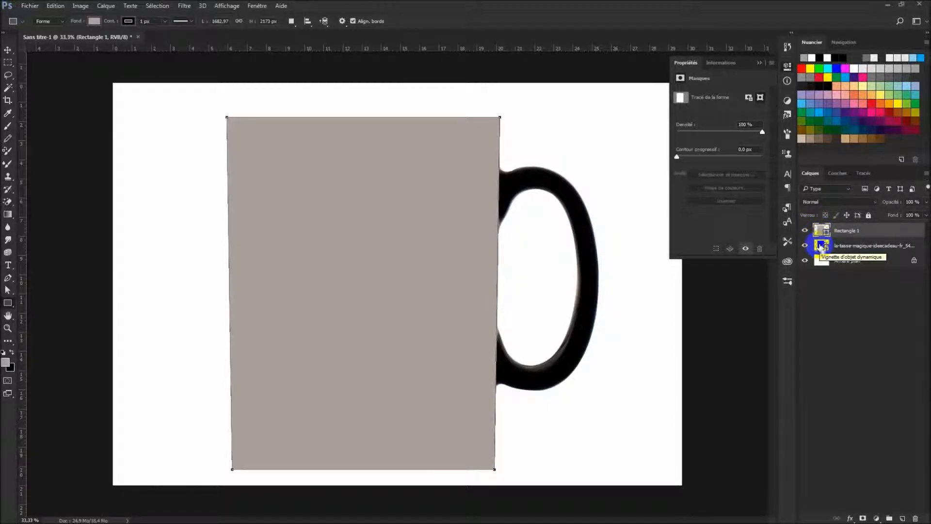
left_click(821, 246, "ctrl")
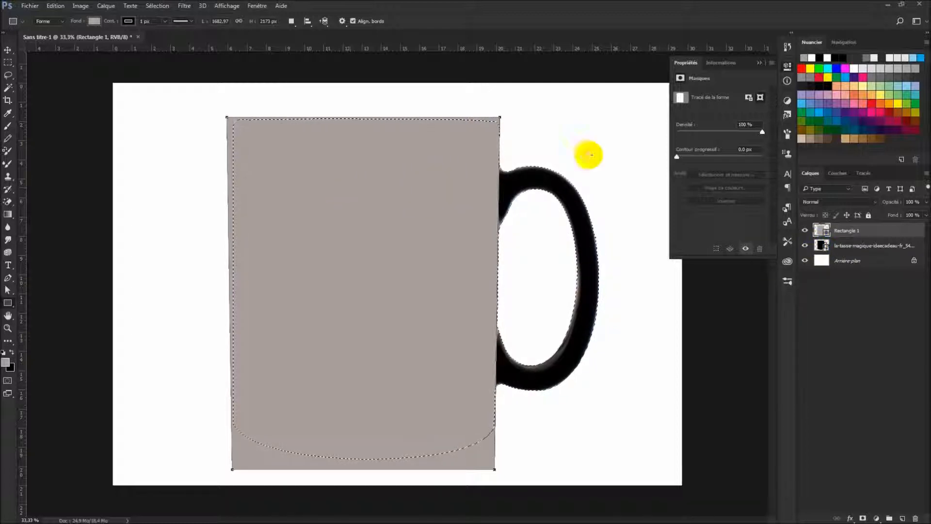
left_click(863, 518)
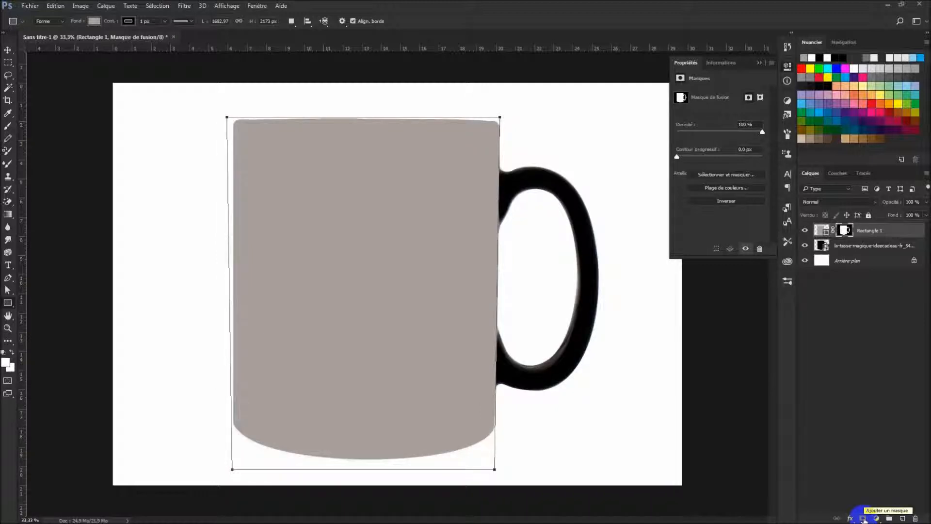
key("Return")
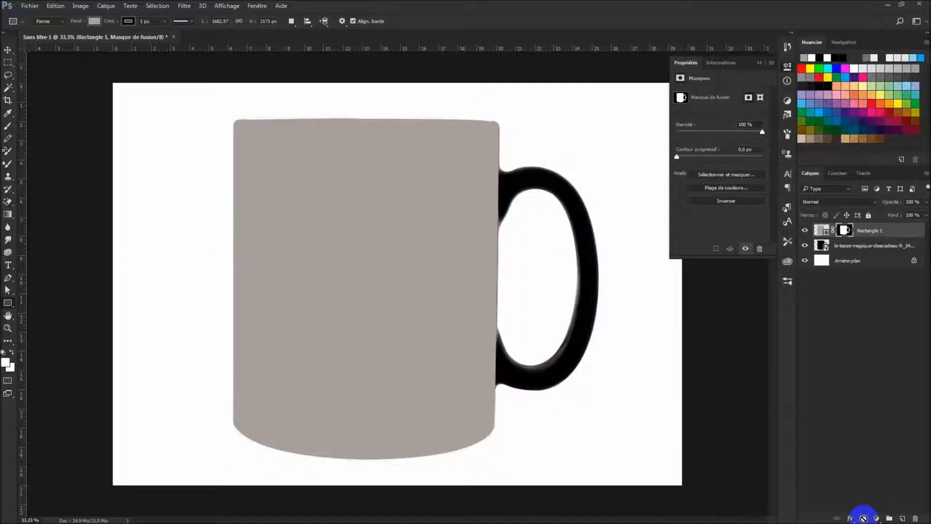
Convert the masked Rectangle 1 layer to a smart object and open its contents for editing.
right_click(867, 235)
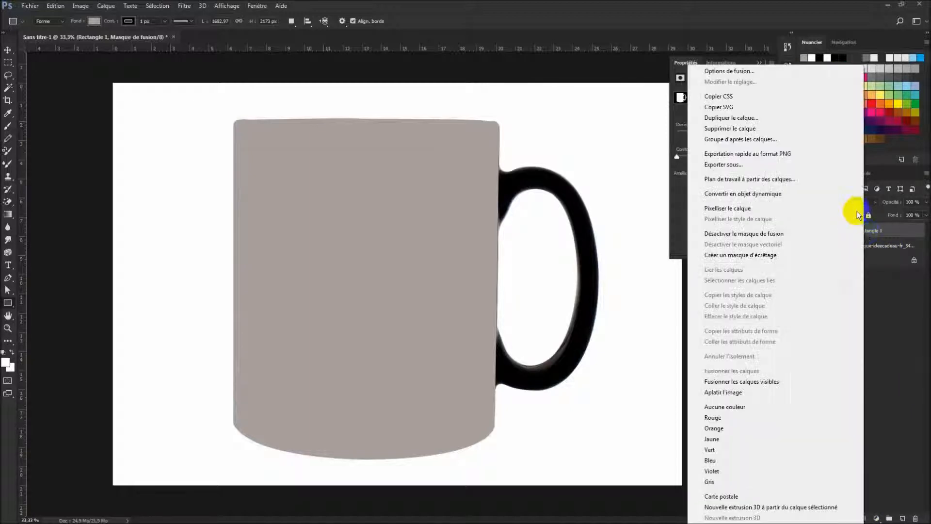
left_click(736, 194)
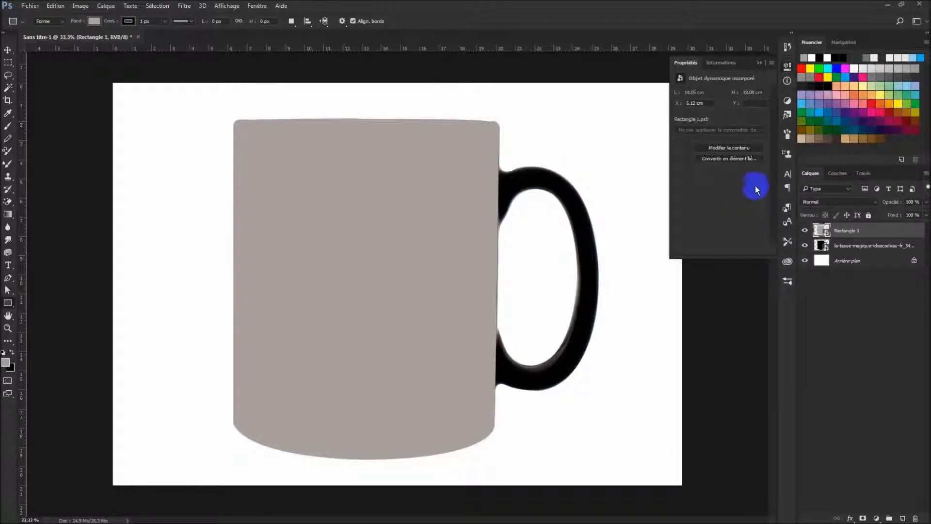
left_click(742, 148)
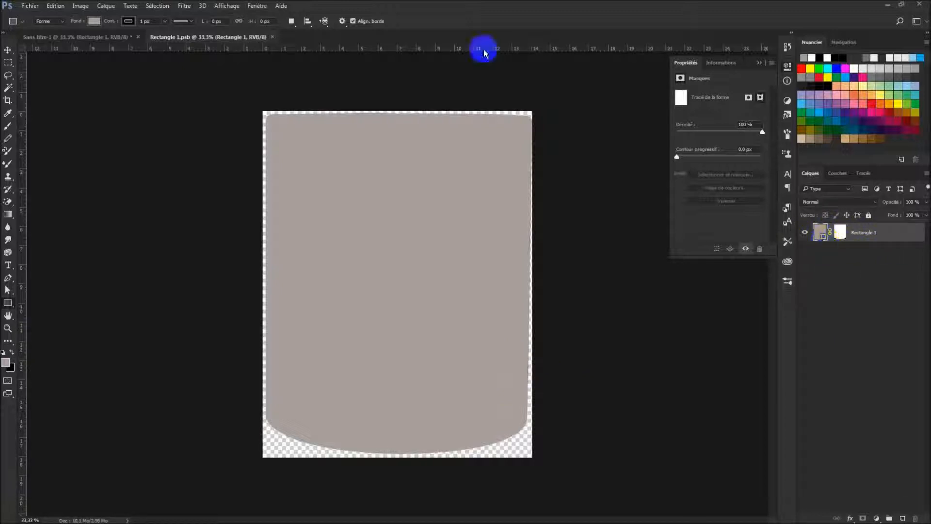
left_click(109, 38)
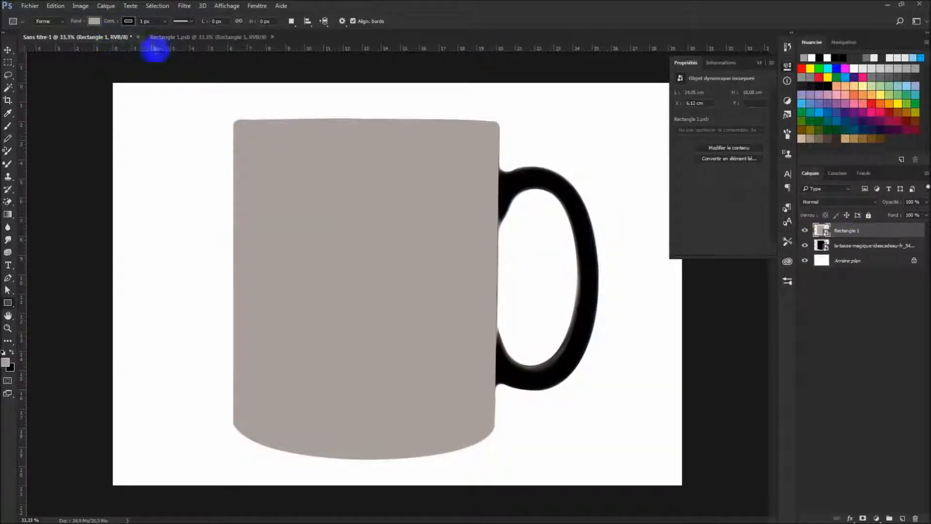
left_click(204, 37)
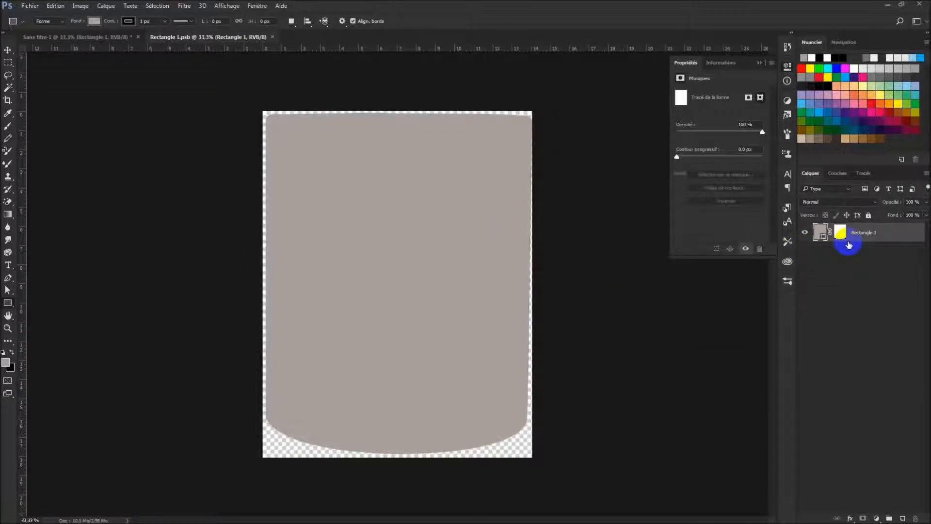
Place the coffee cups photo in the smart object's document and scale it up to cover the whole canvas.
left_click_drag(930, 244, 433, 243)
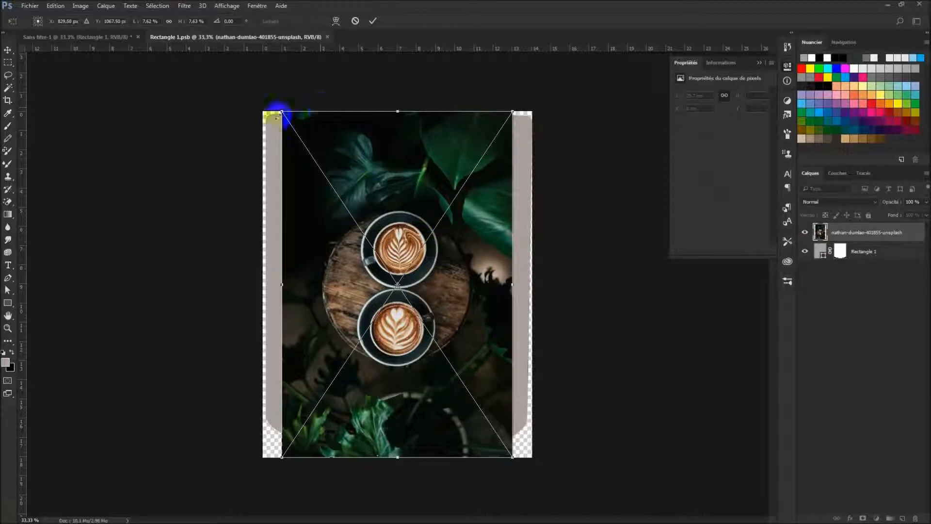
left_click_drag(281, 111, 238, 94)
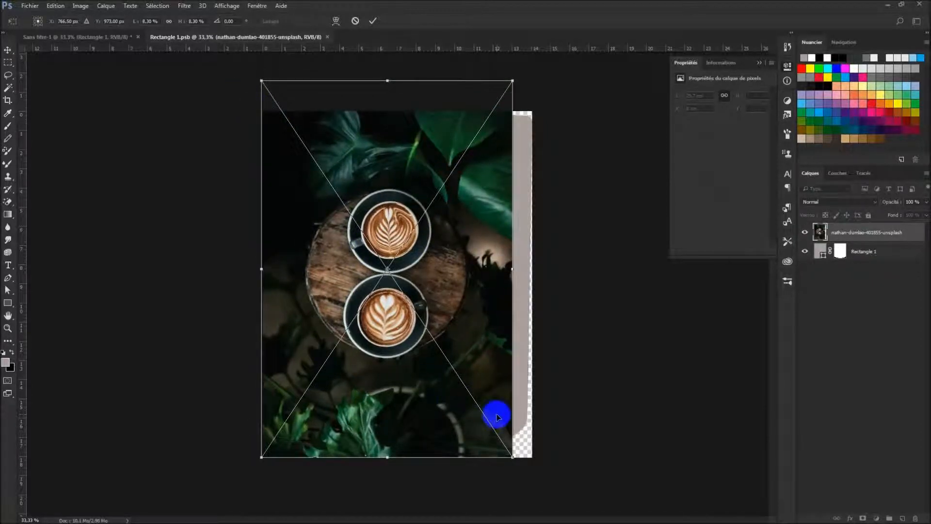
left_click_drag(513, 457, 537, 486)
key("Return")
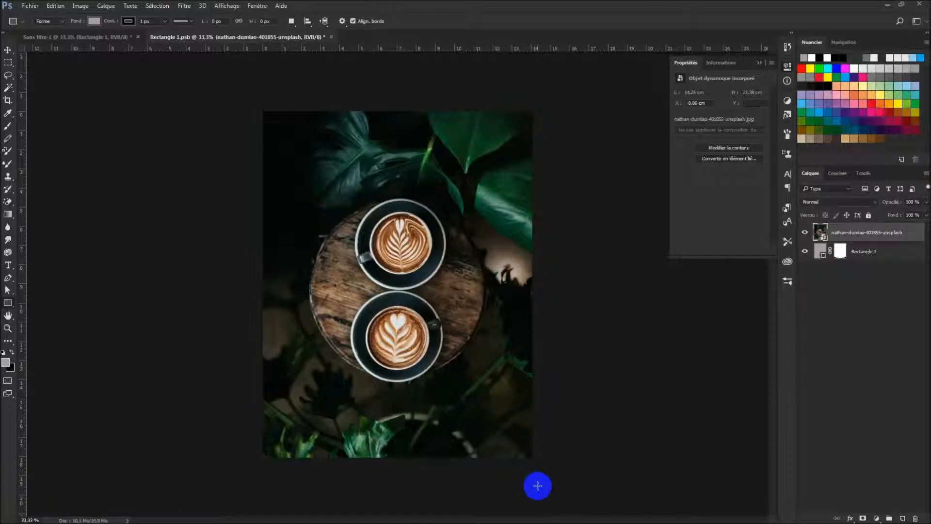
Mask the coffee photo with the outline loaded from Rectangle 1's layer mask, and save the smart object.
left_click(821, 250, "ctrl")
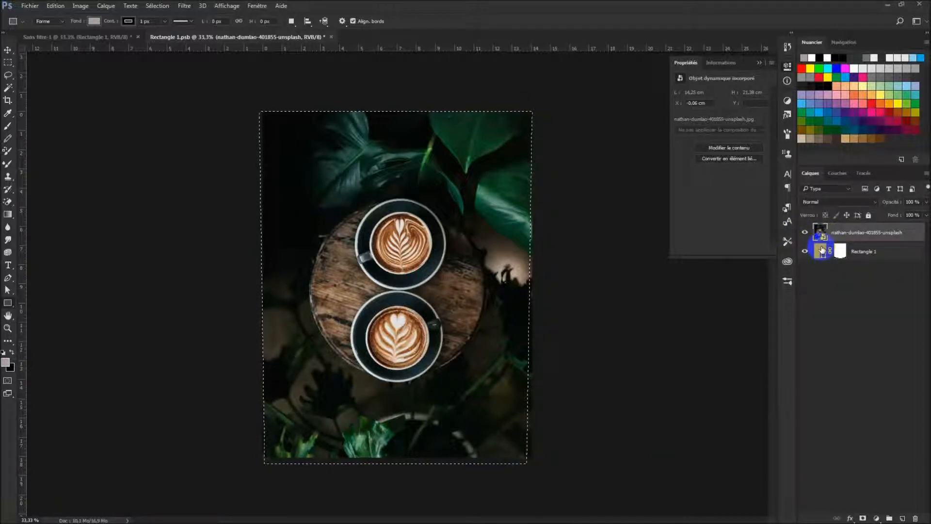
key("ctrl+d")
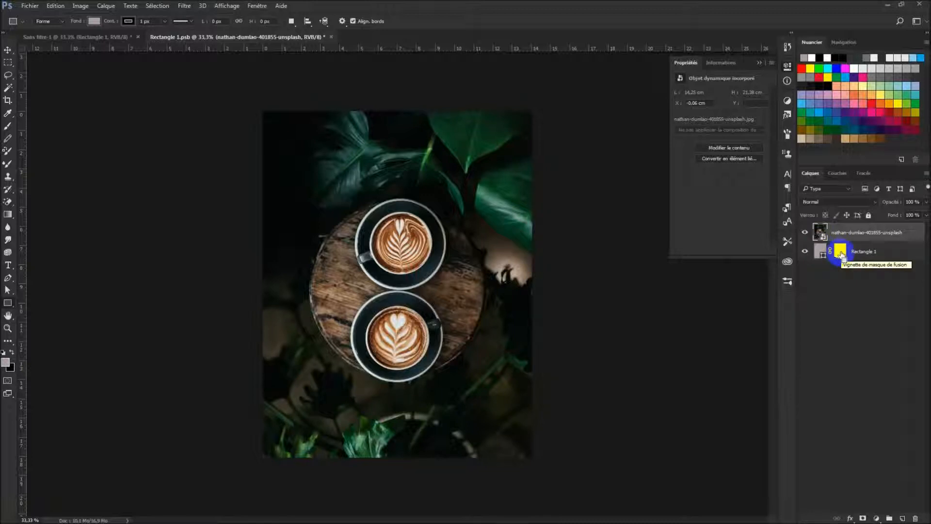
left_click(841, 252, "ctrl")
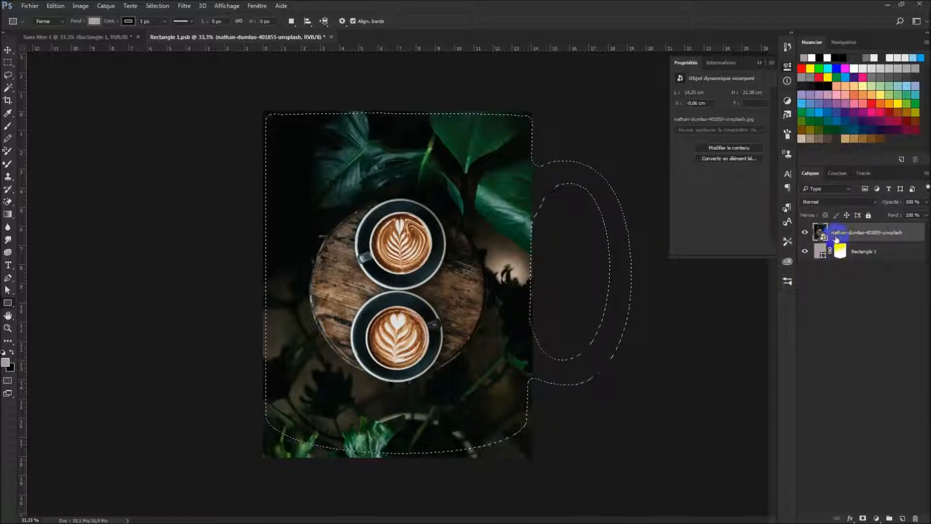
left_click(864, 518)
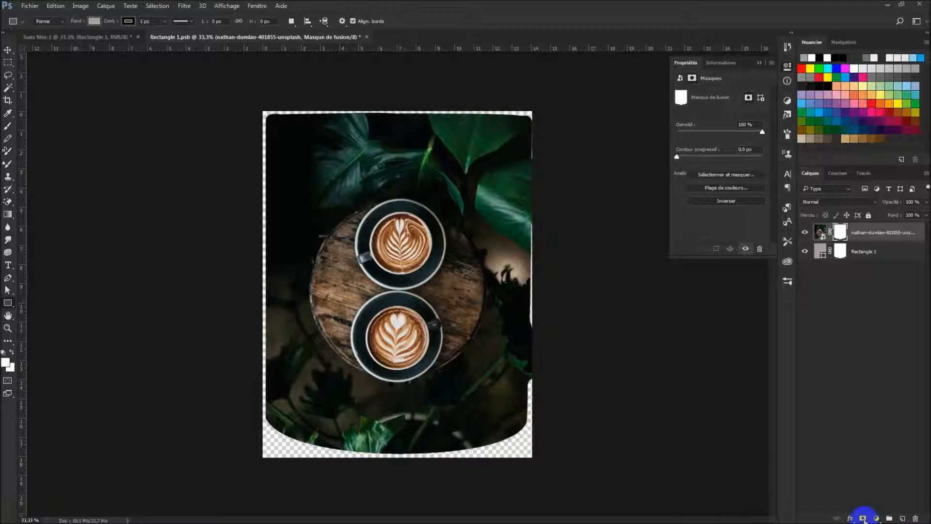
key("ctrl+s")
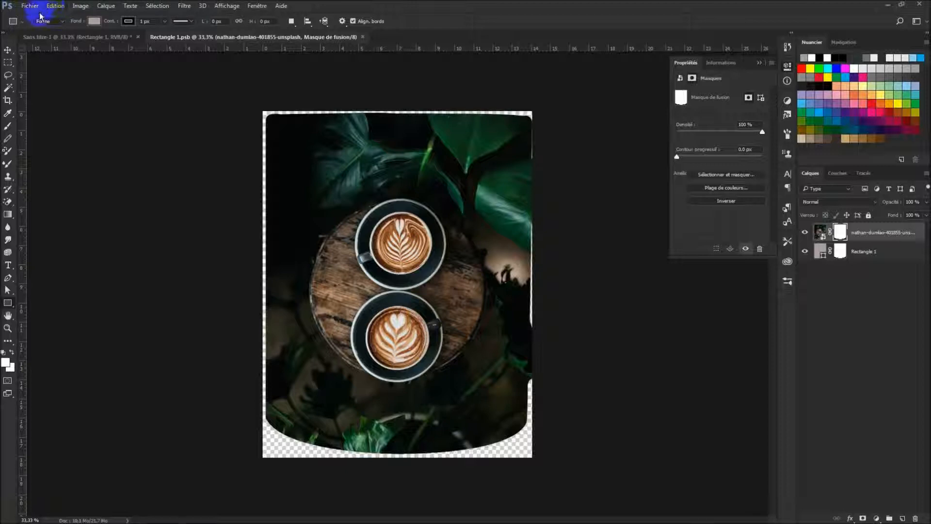
In the Sans titre-1 mug document, trace a closed Pen path around the handle along the mug's side and convert it to a selection.
left_click(59, 38)
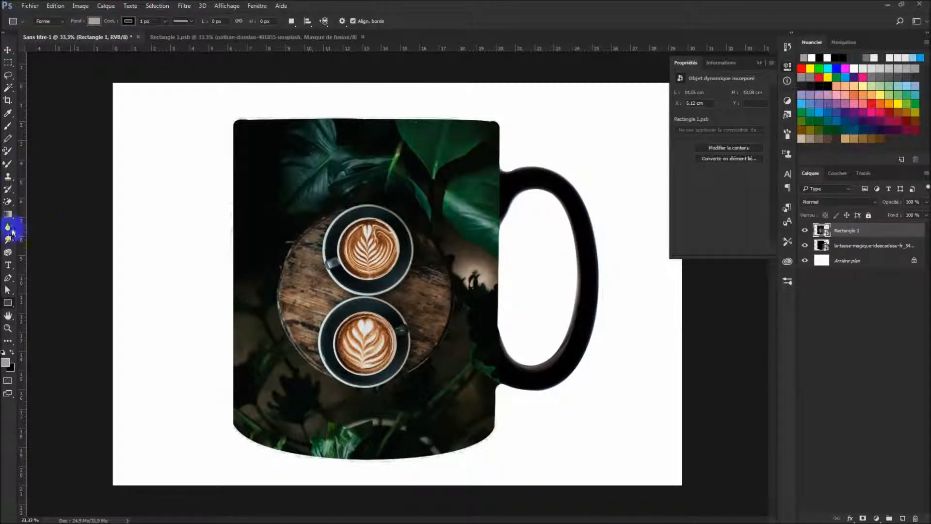
left_click(7, 278)
left_click(495, 394)
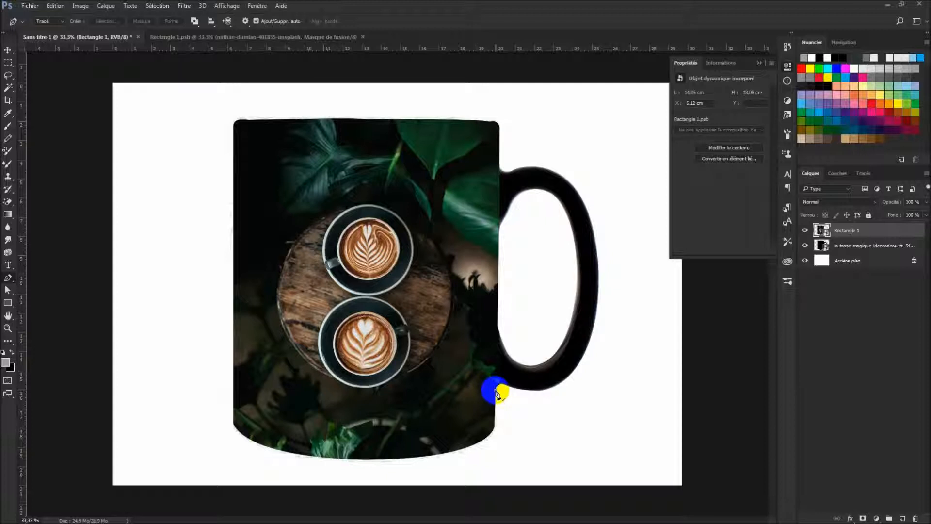
left_click(499, 133)
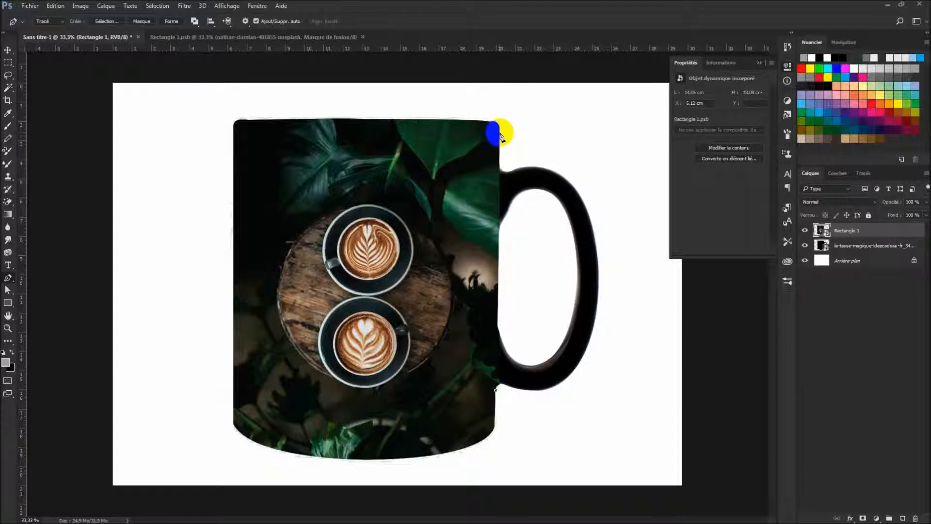
left_click(588, 125)
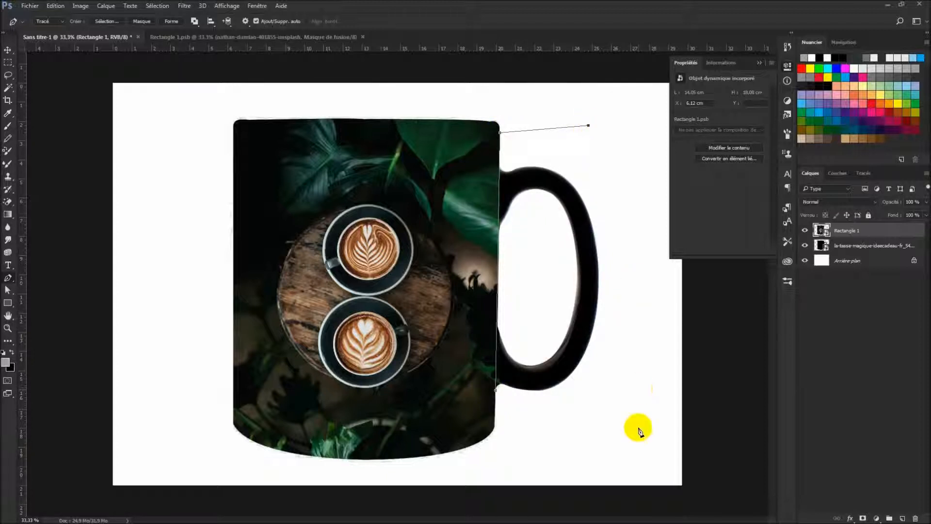
left_click(639, 432)
left_click(496, 390)
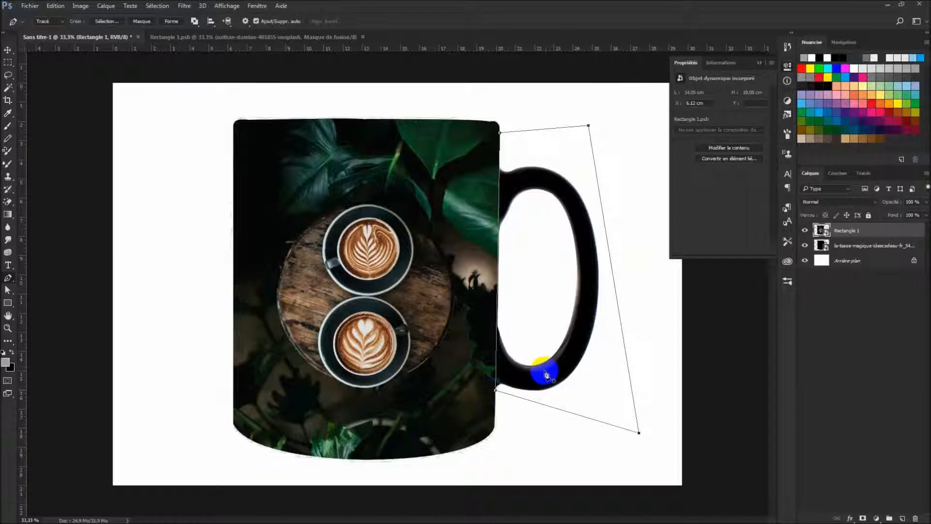
right_click(534, 373)
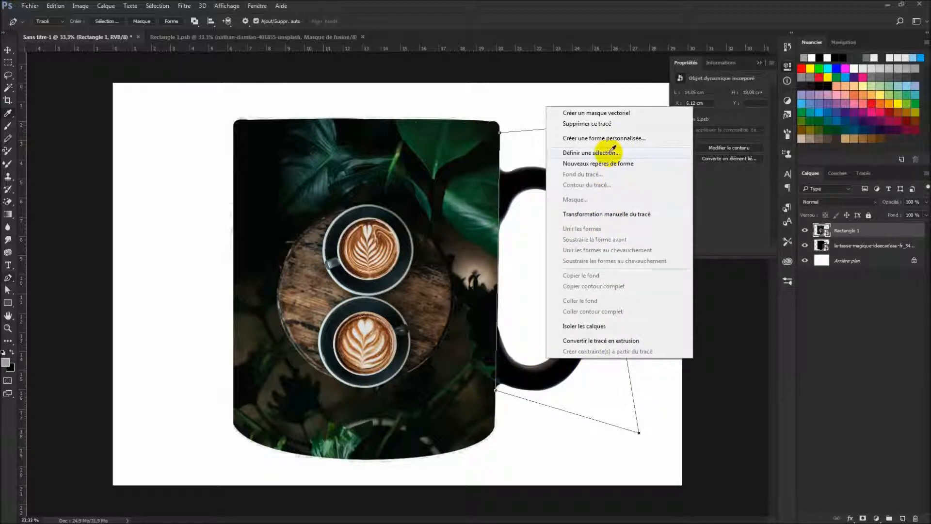
left_click(611, 152)
left_click(537, 151)
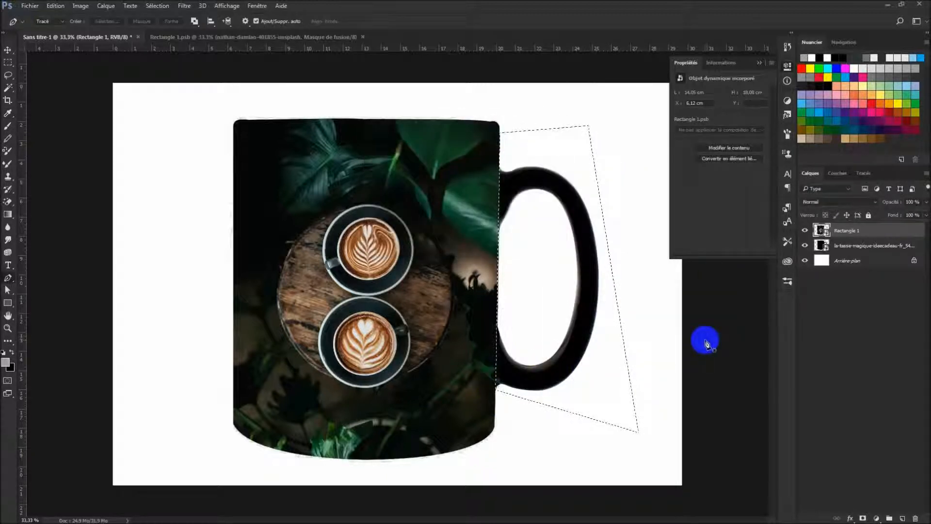
Try to delete the selected handle area from the Rectangle 1 smart object layer.
key("Delete")
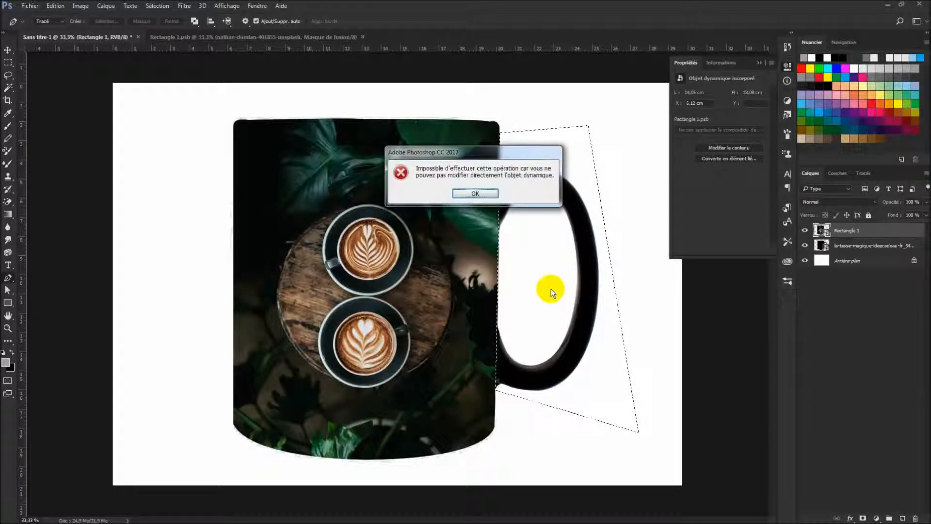
left_click(476, 193)
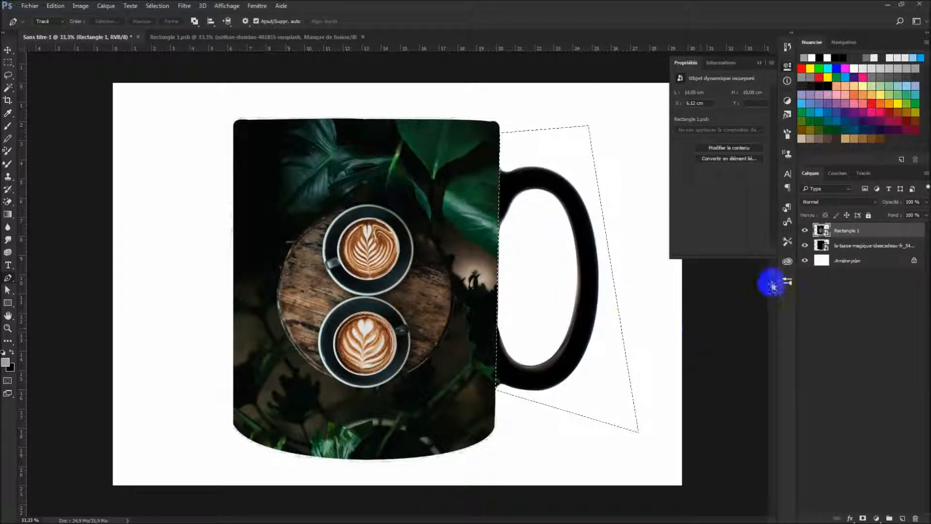
left_click(10, 127)
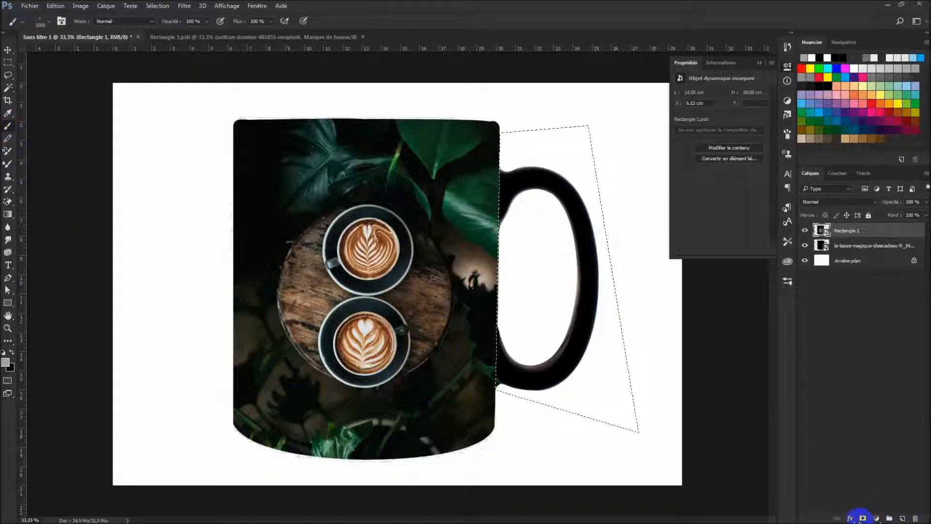
left_click(862, 518)
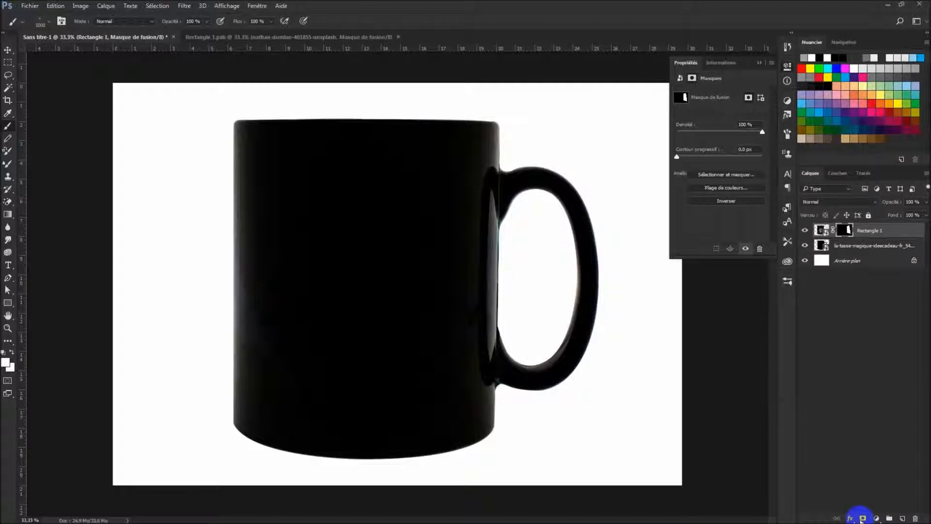
key("ctrl+i")
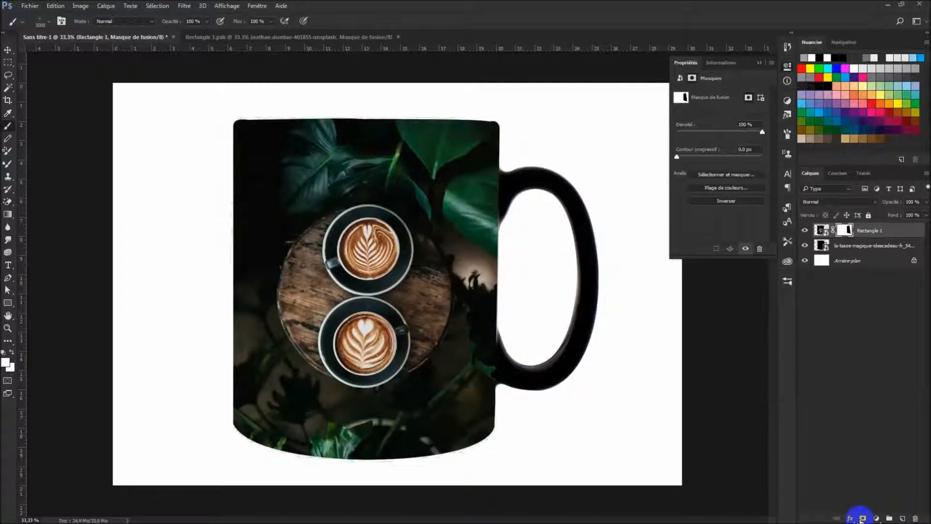
key("ctrl+alt+z")
key("ctrl+alt+z")
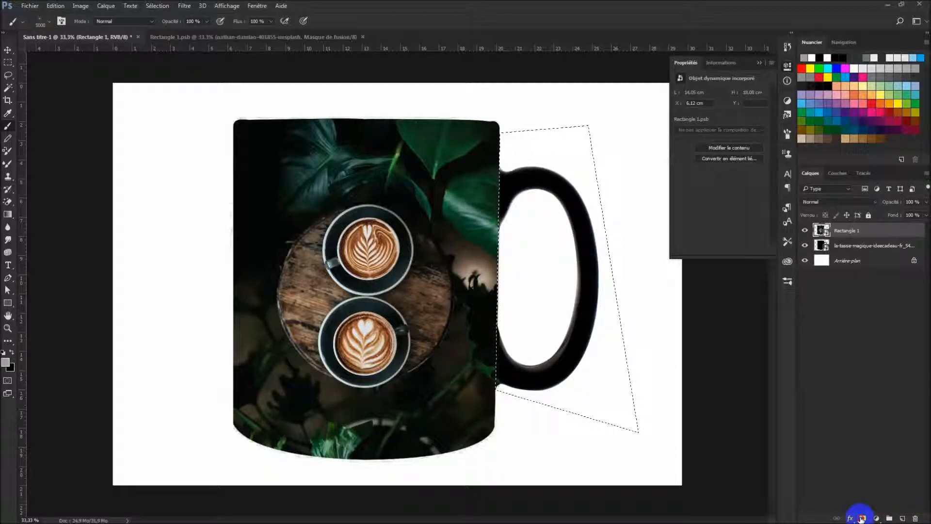
Add a layer mask to Rectangle 1 from the handle selection and invert it so the design is hidden over the handle area.
left_click(860, 518)
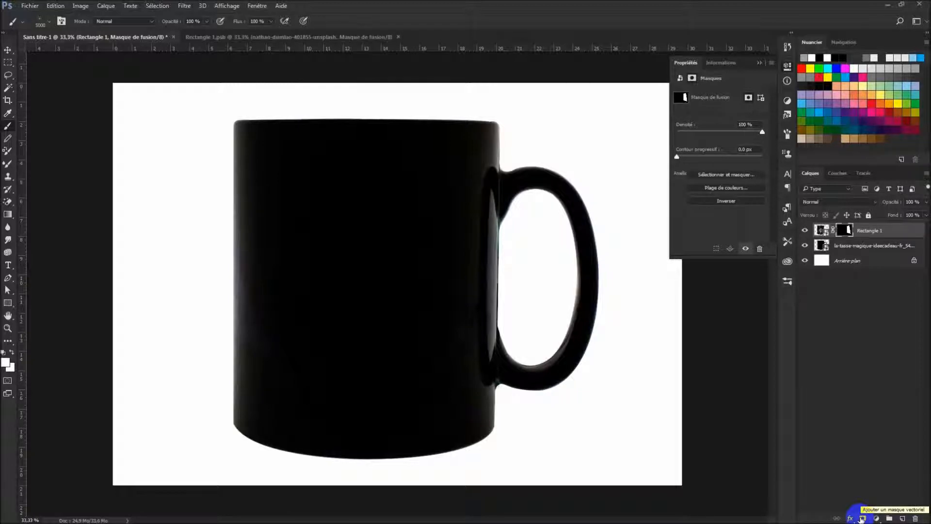
key("ctrl+i")
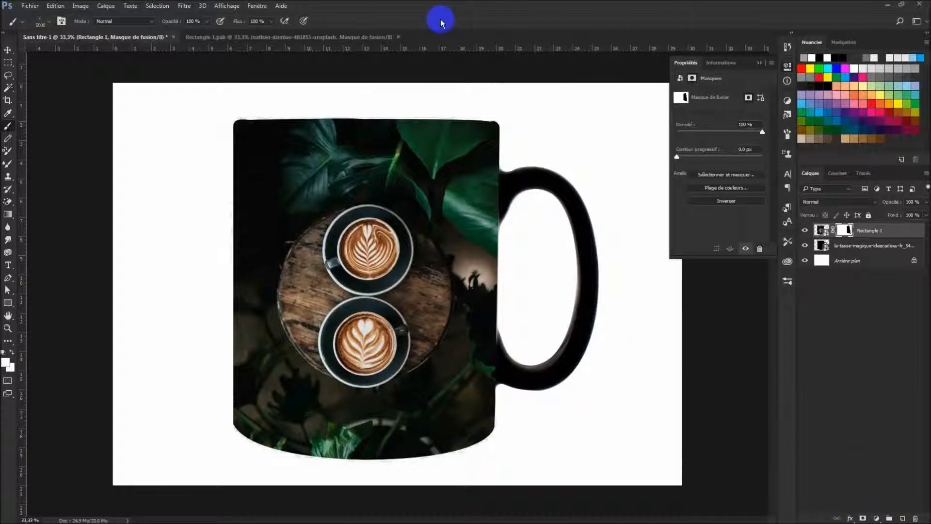
left_click(8, 51)
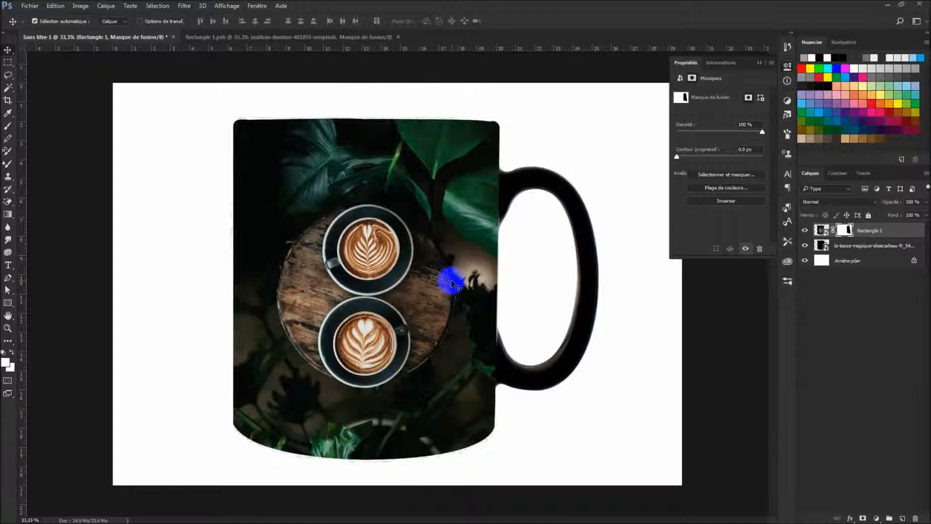
Set Rectangle 1's blend mode to Superposition, try opacities of 80 % and 60 %, and settle on 70 %.
left_click(873, 202)
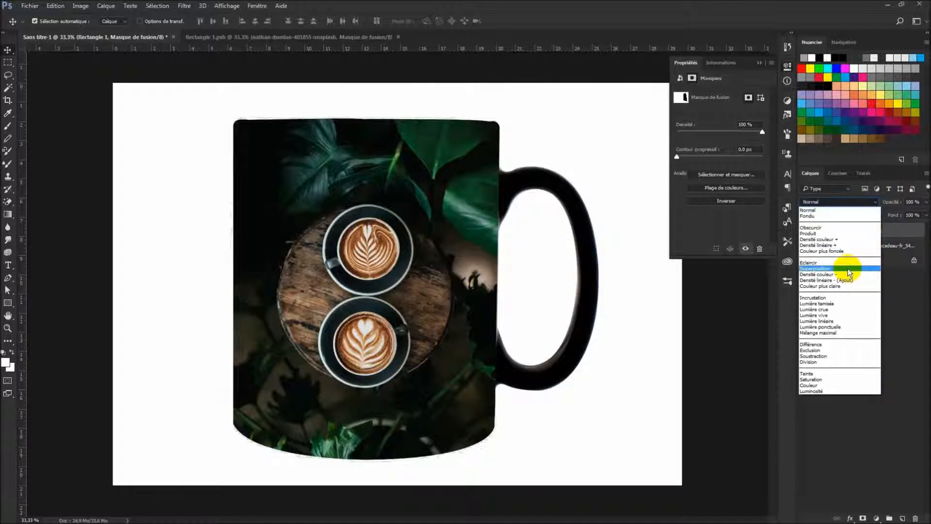
left_click(849, 269)
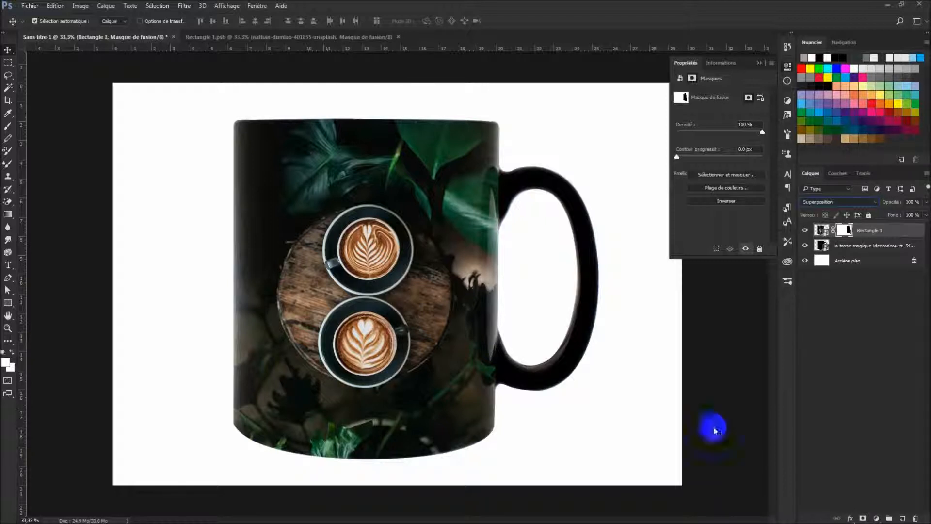
left_click(914, 202)
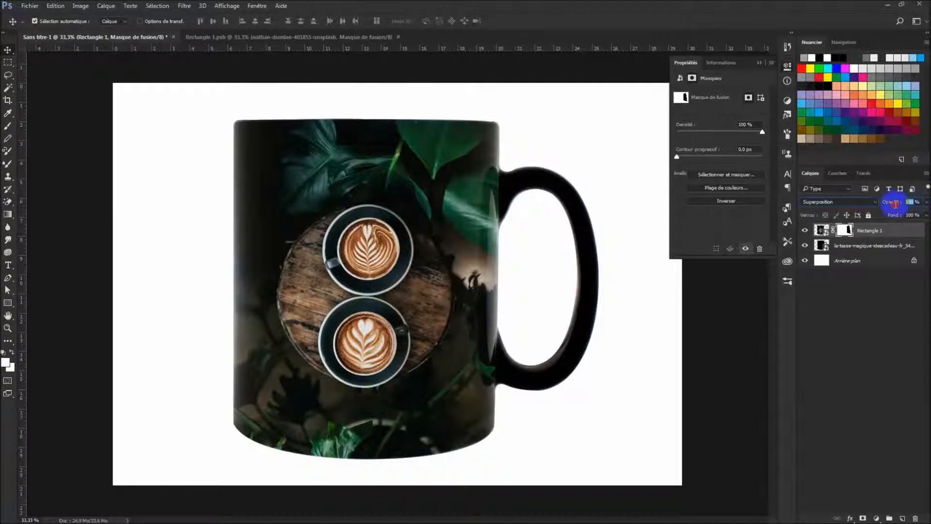
type("80")
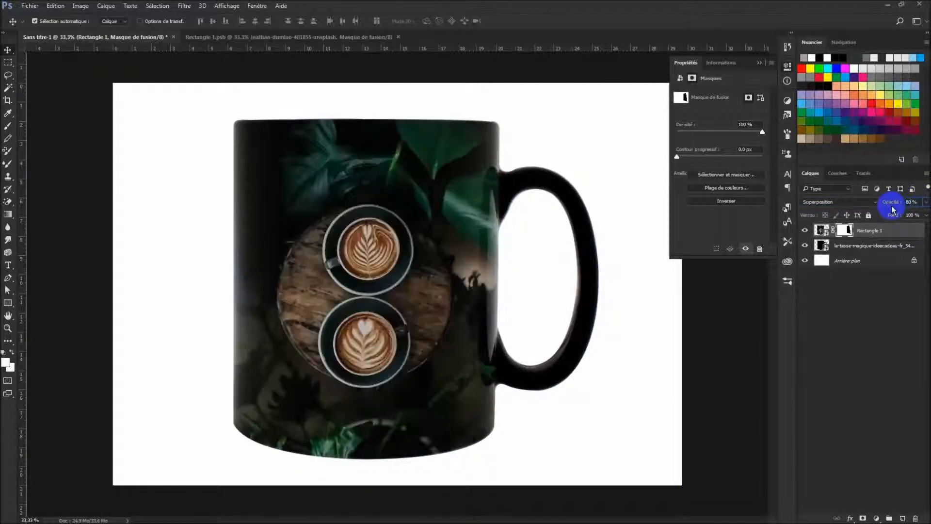
key("BackSpace")
key("BackSpace")
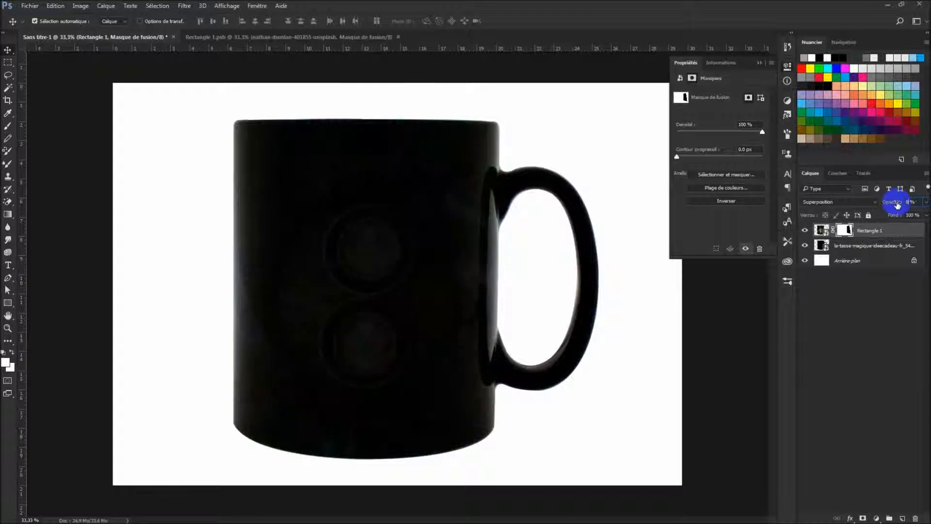
type("60")
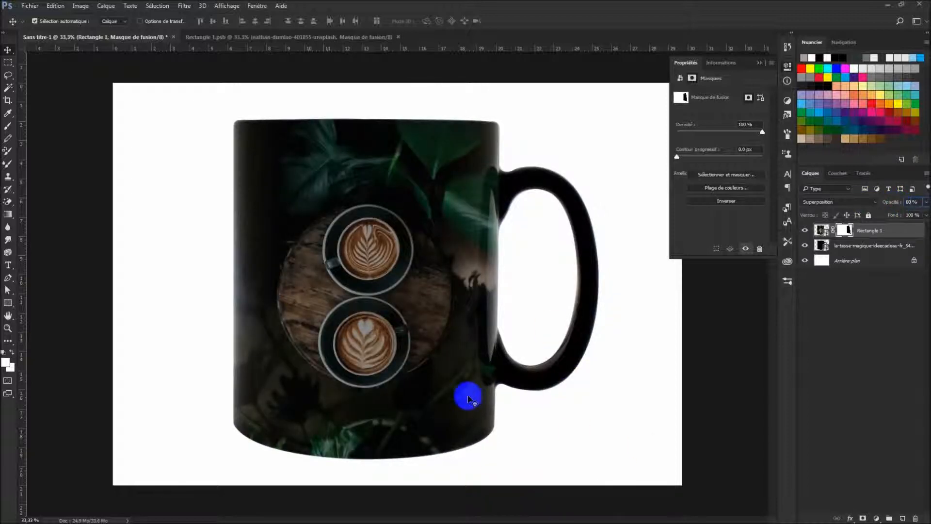
left_click(757, 453)
key("BackSpace")
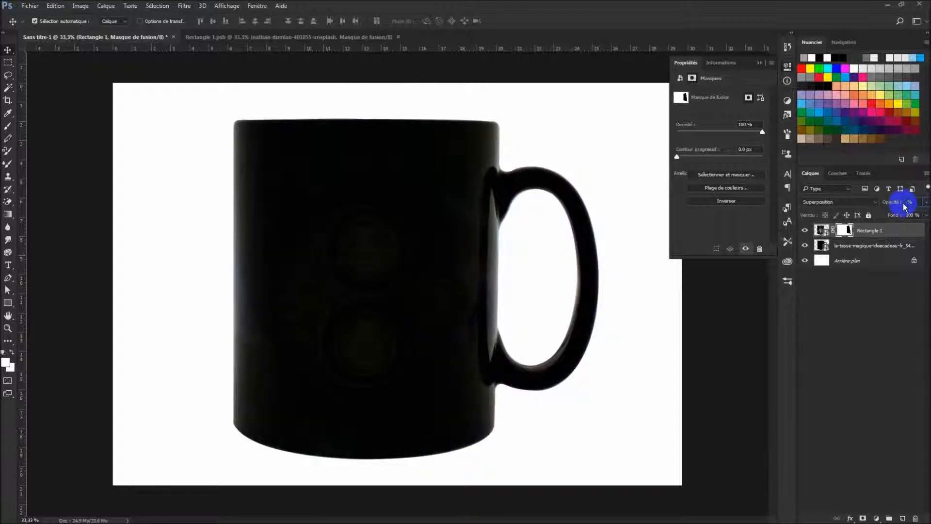
type("0")
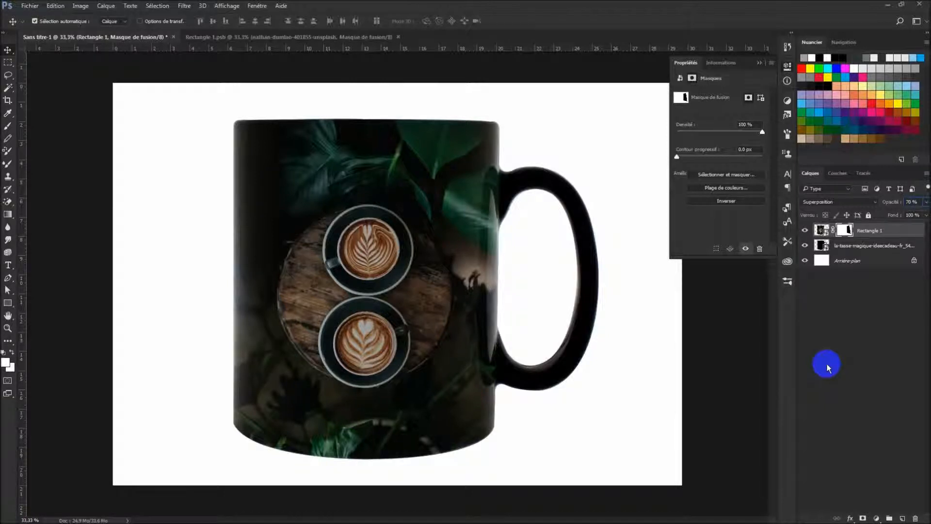
left_click_drag(892, 202, 930, 202)
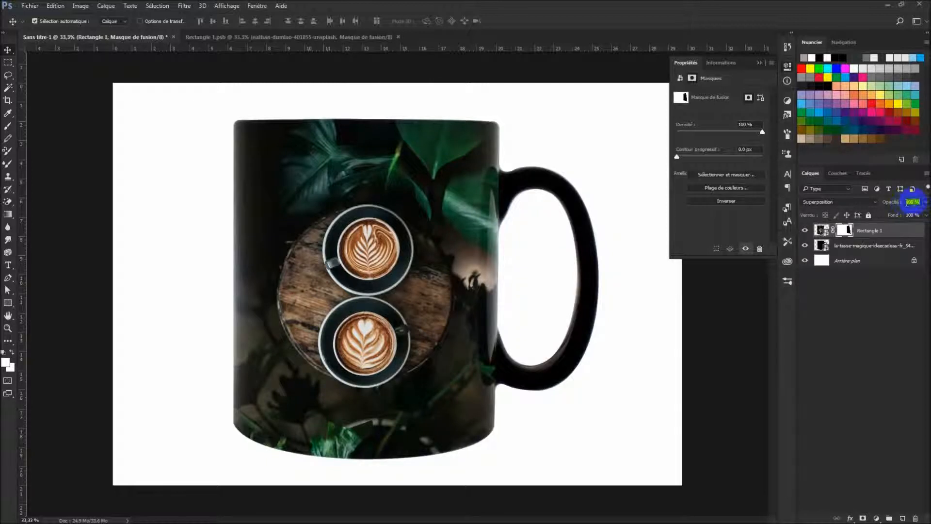
type("70")
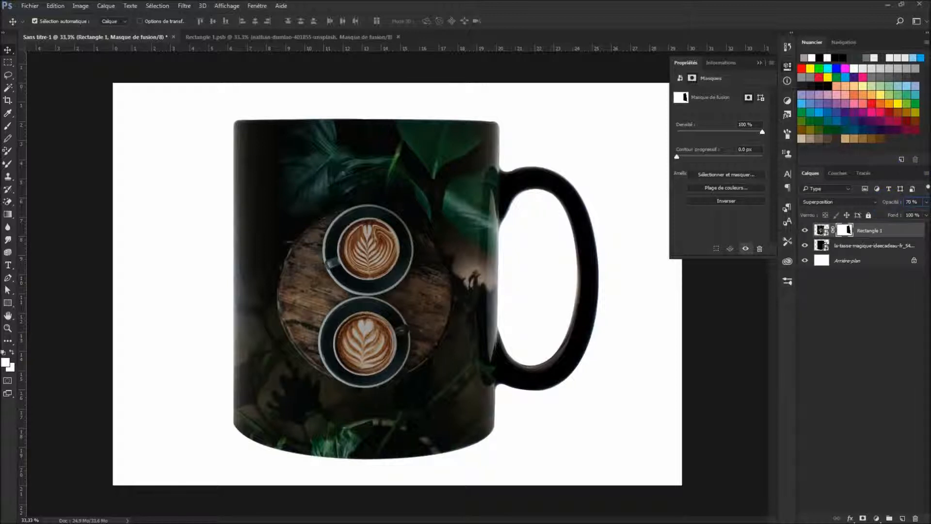
left_click_drag(930, 173, 583, 174)
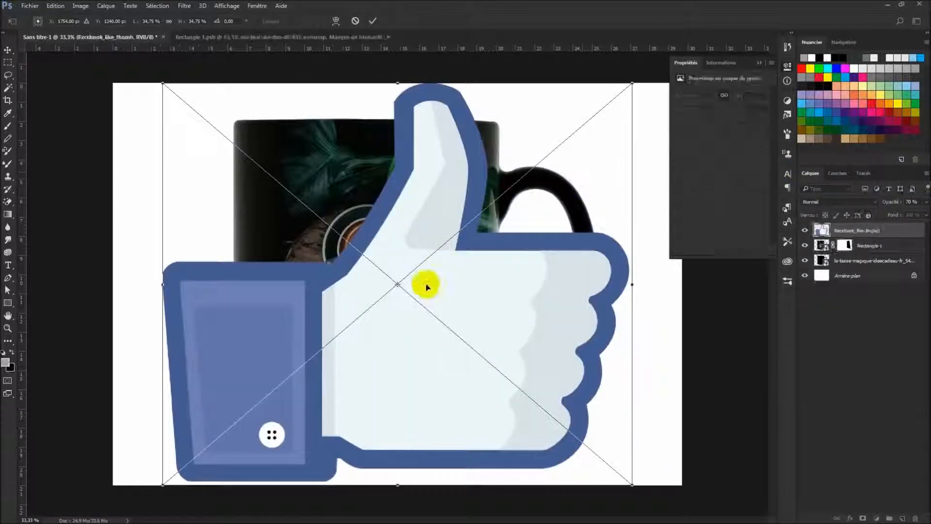
key("Return")
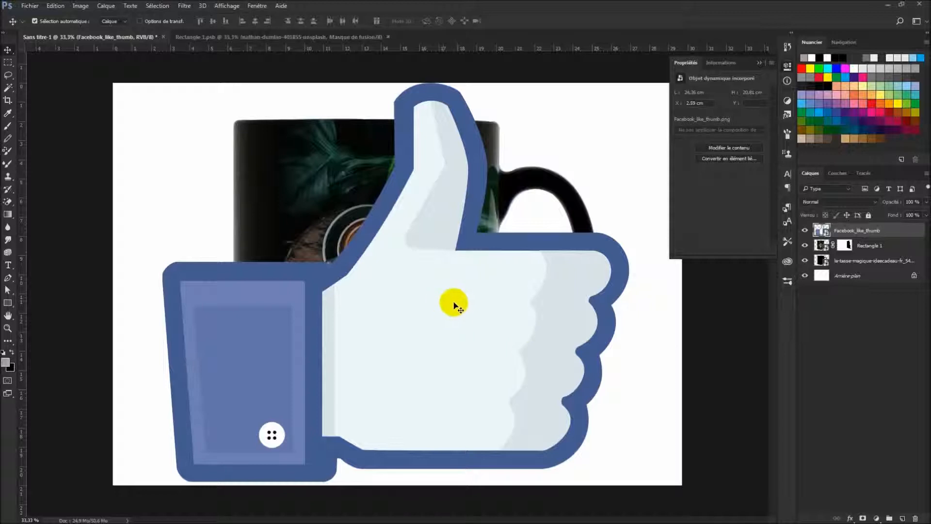
left_click_drag(894, 235, 915, 519)
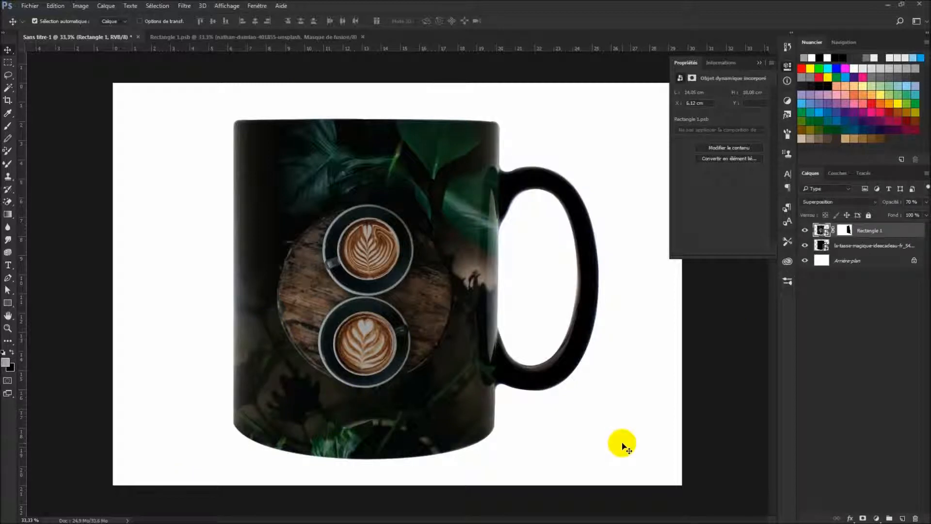